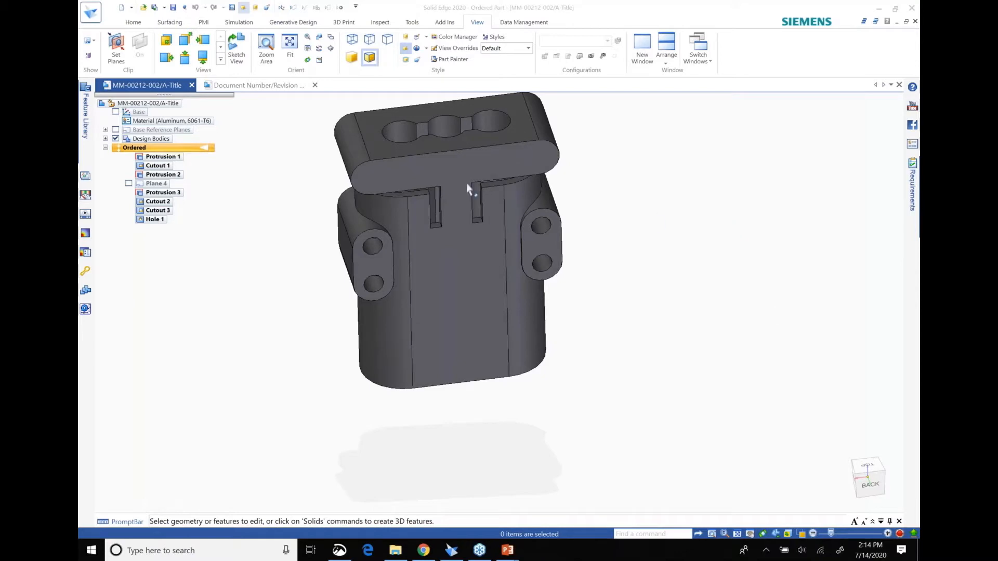
Orient the part to the back view and review the profile sketch of Protrusion 1.
{"action": "scroll", "coordinate": [467, 188], "scroll_direction": "down", "scroll_amount": 2}
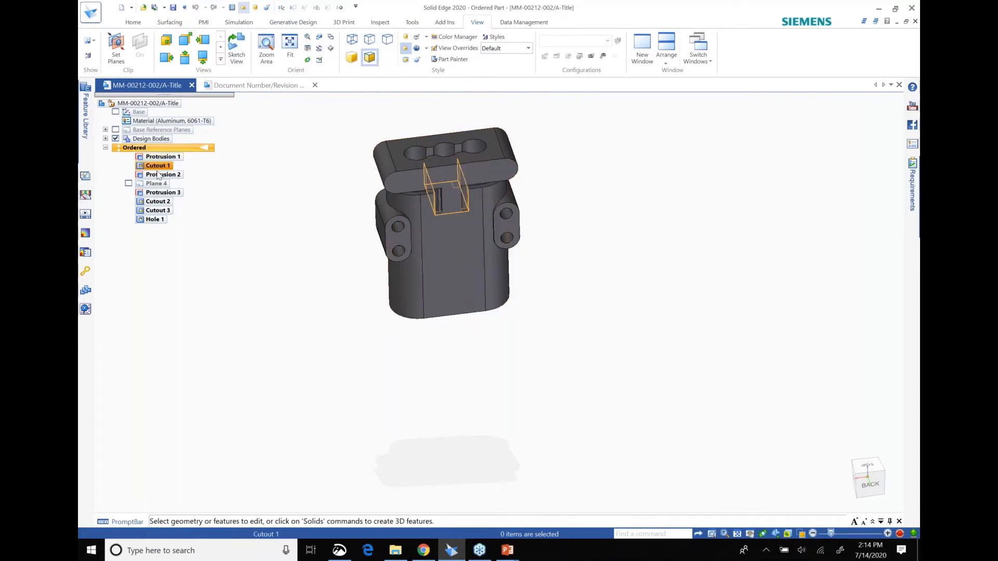
{"action": "left_click", "coordinate": [869, 483]}
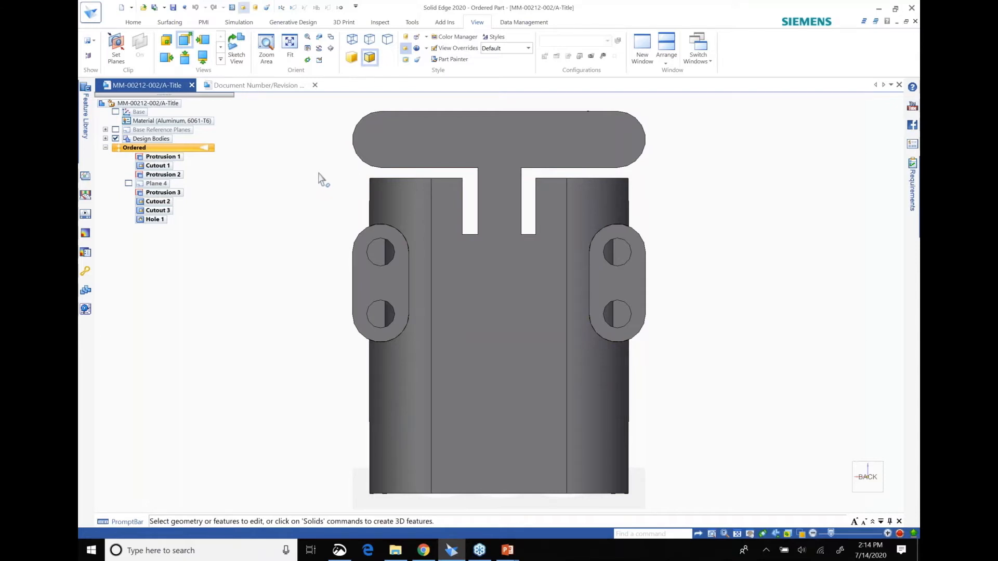
{"action": "left_click", "coordinate": [156, 158]}
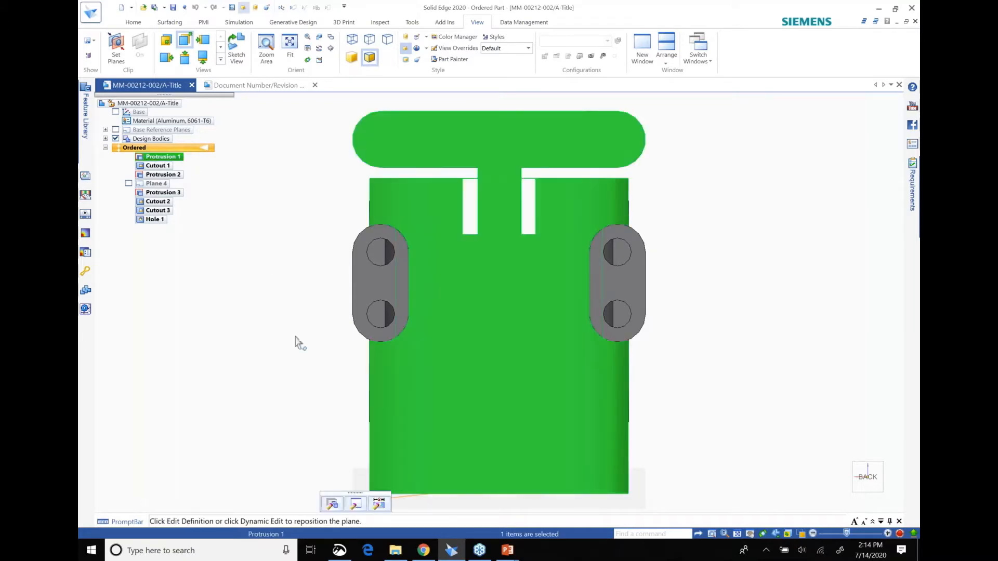
{"action": "left_click", "coordinate": [355, 505]}
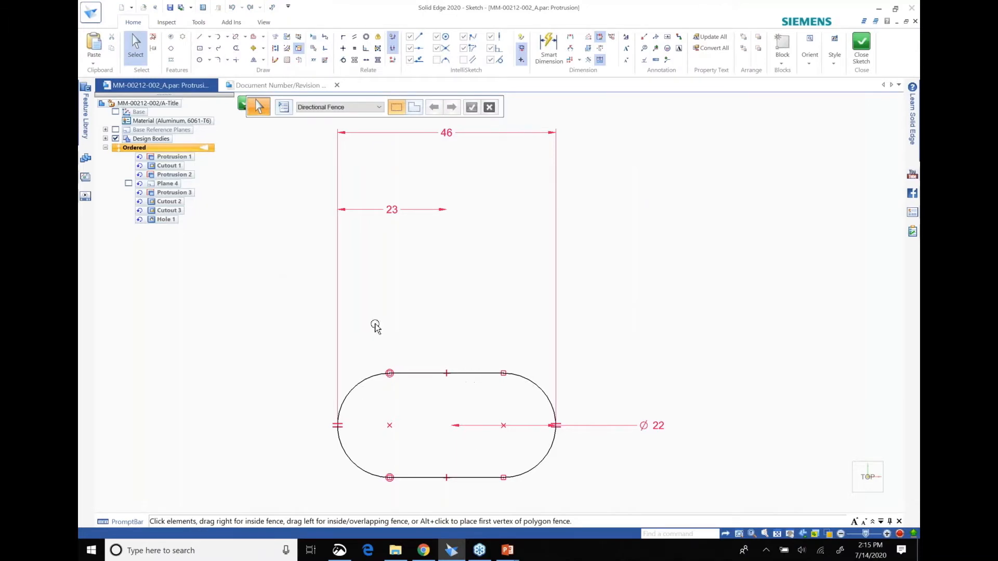
{"action": "left_click", "coordinate": [855, 61]}
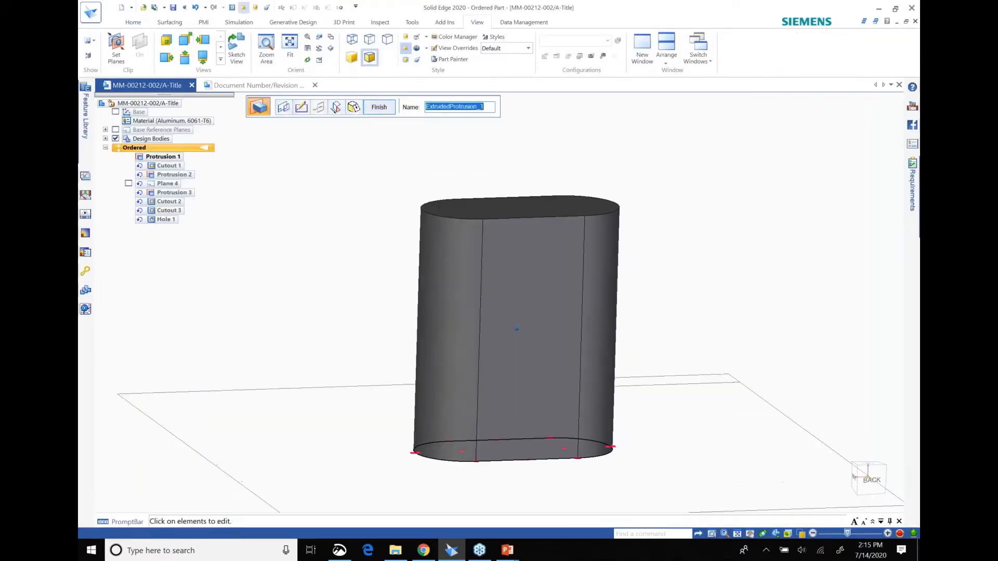
Review the profile sketch of Cutout 1 and finish the feature without editing it.
{"action": "left_click", "coordinate": [158, 165]}
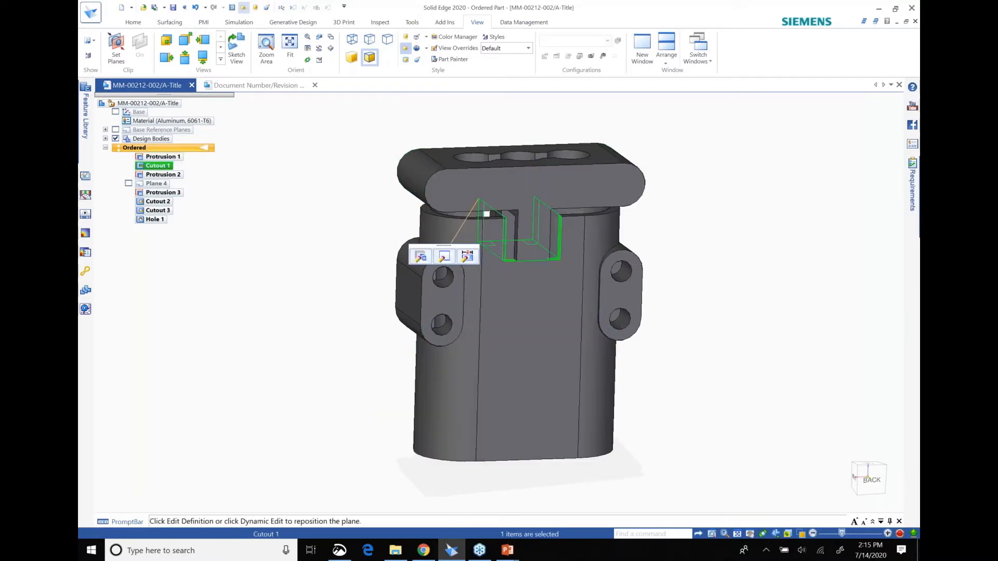
{"action": "middle_click_drag", "start_coordinate": [342, 217], "coordinate": [198, 190]}
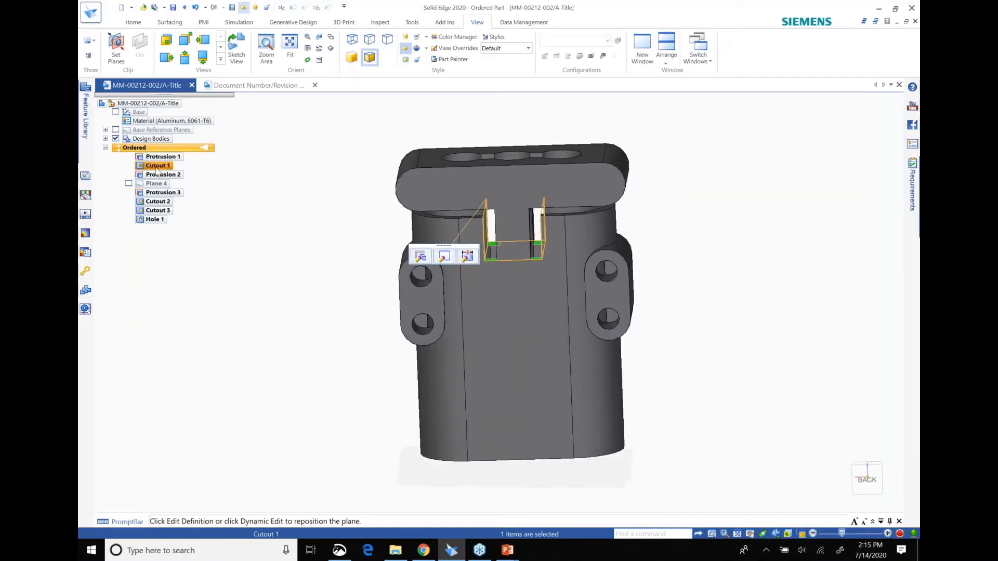
{"action": "left_click", "coordinate": [445, 252]}
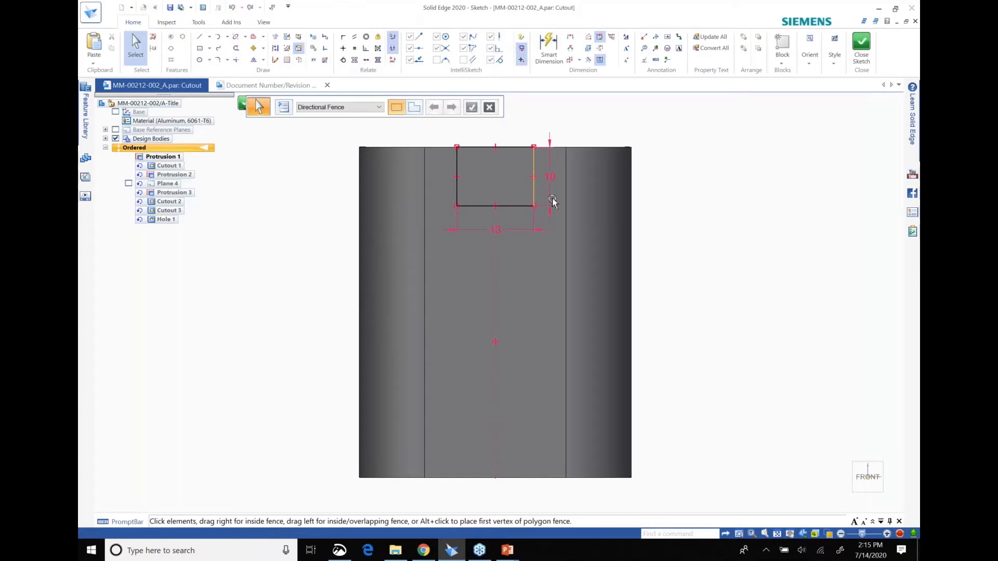
{"action": "left_click", "coordinate": [860, 51]}
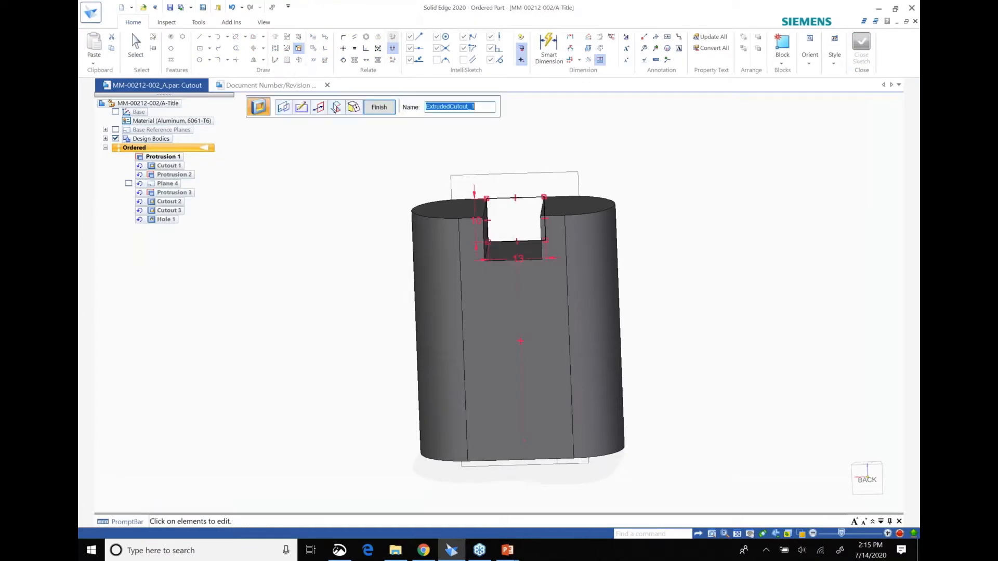
{"action": "left_click", "coordinate": [378, 108]}
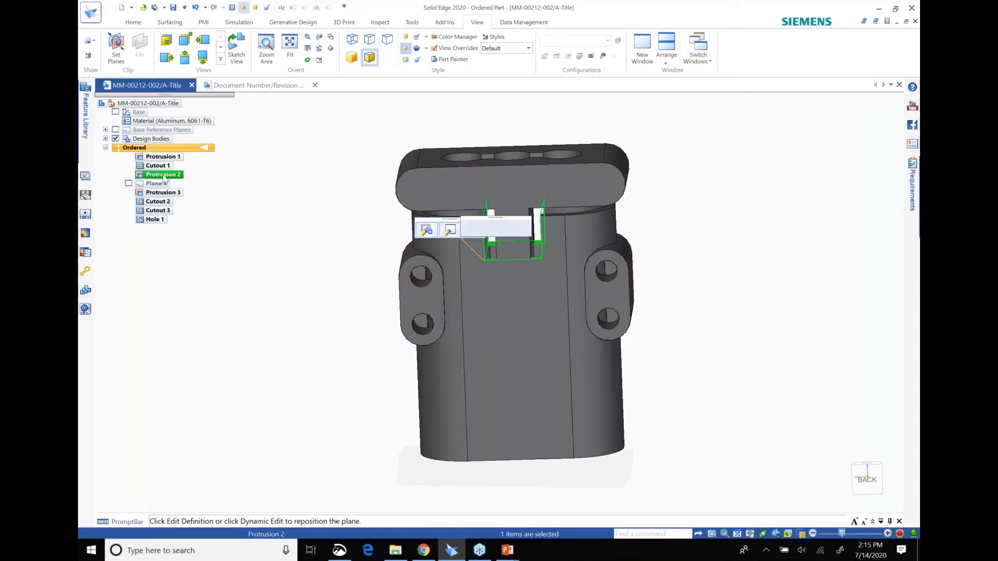
Open the T-shaped profile sketch of Protrusion 2 for editing.
{"action": "left_click", "coordinate": [171, 174]}
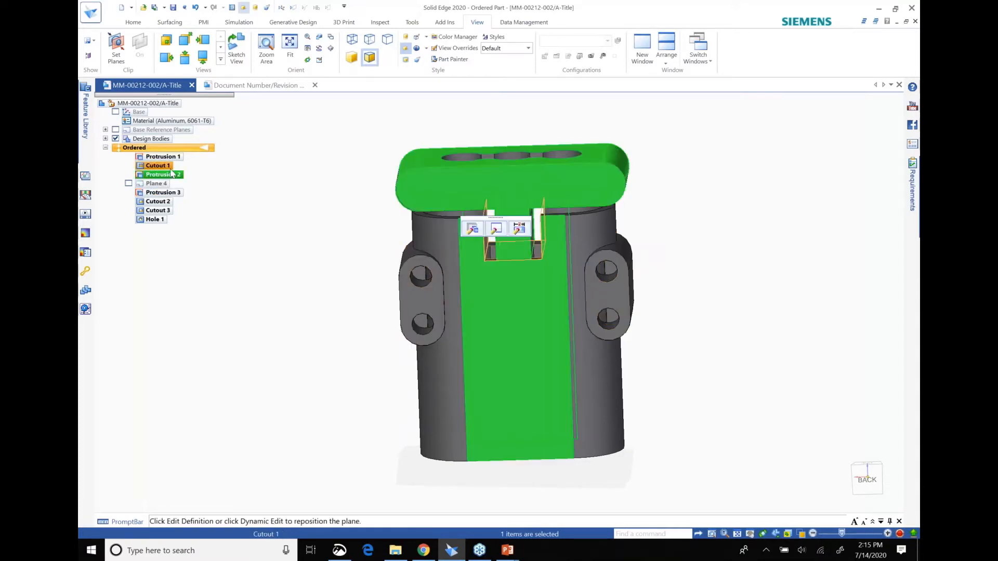
{"action": "left_click", "coordinate": [496, 229]}
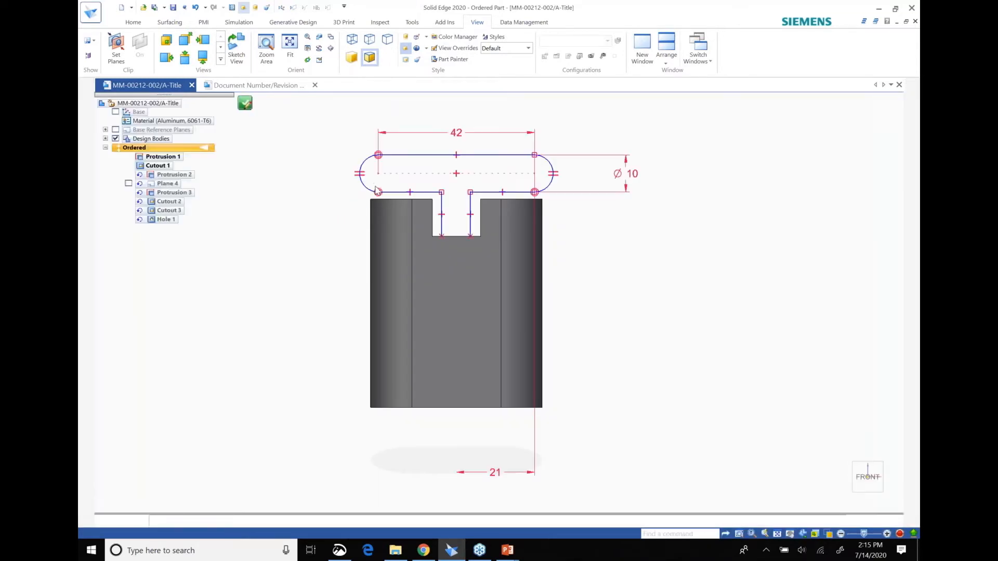
{"action": "scroll", "coordinate": [373, 143], "scroll_direction": "up", "scroll_amount": 3}
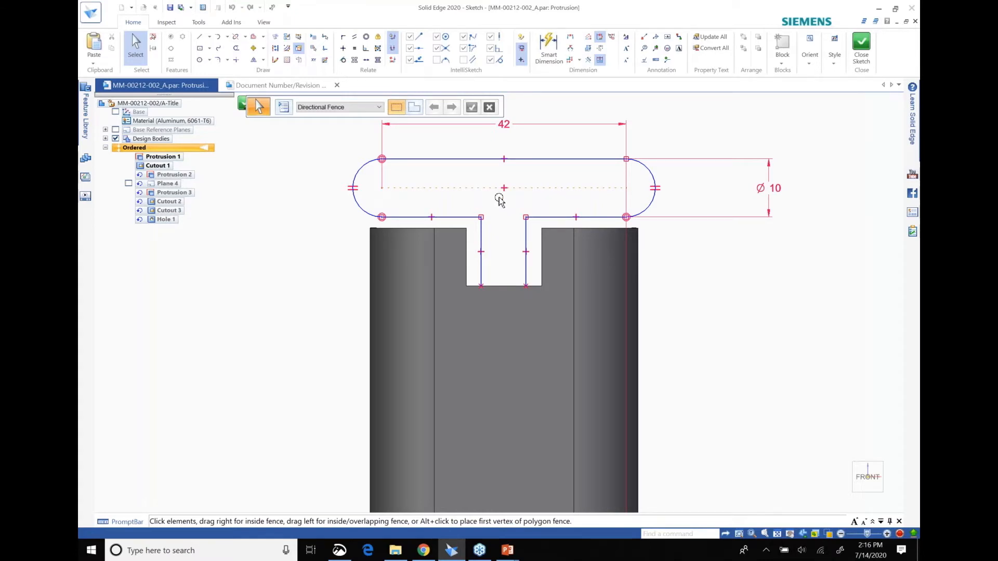
Try shifting the left vertical line of the T-shaped profile's stem inward and back outward, and undo the last shift.
{"action": "left_click", "coordinate": [482, 269]}
{"action": "left_click", "coordinate": [475, 269]}
{"action": "left_click_drag", "start_coordinate": [481, 269], "coordinate": [500, 269]}
{"action": "left_click_drag", "start_coordinate": [500, 269], "coordinate": [479, 269]}
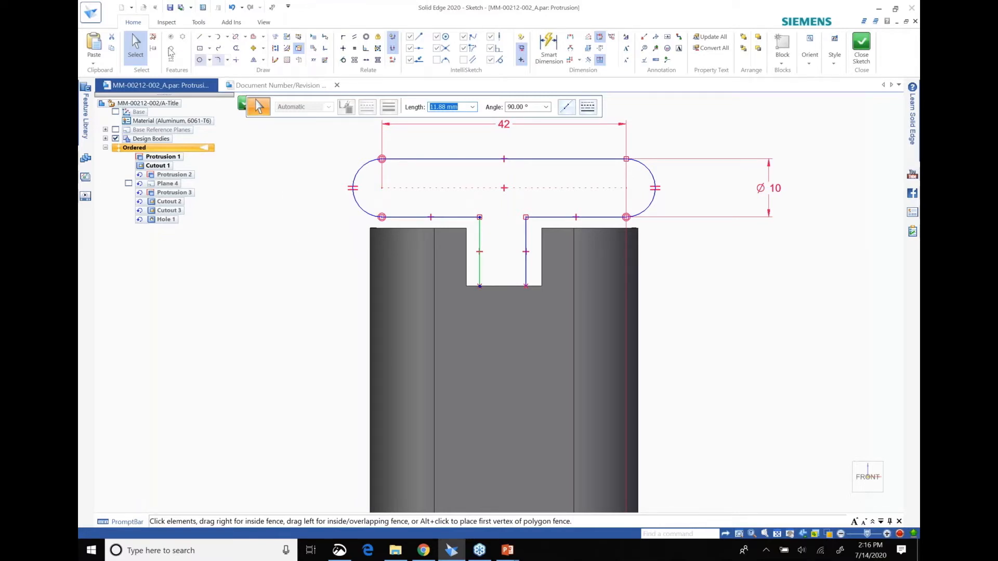
{"action": "left_click", "coordinate": [232, 7]}
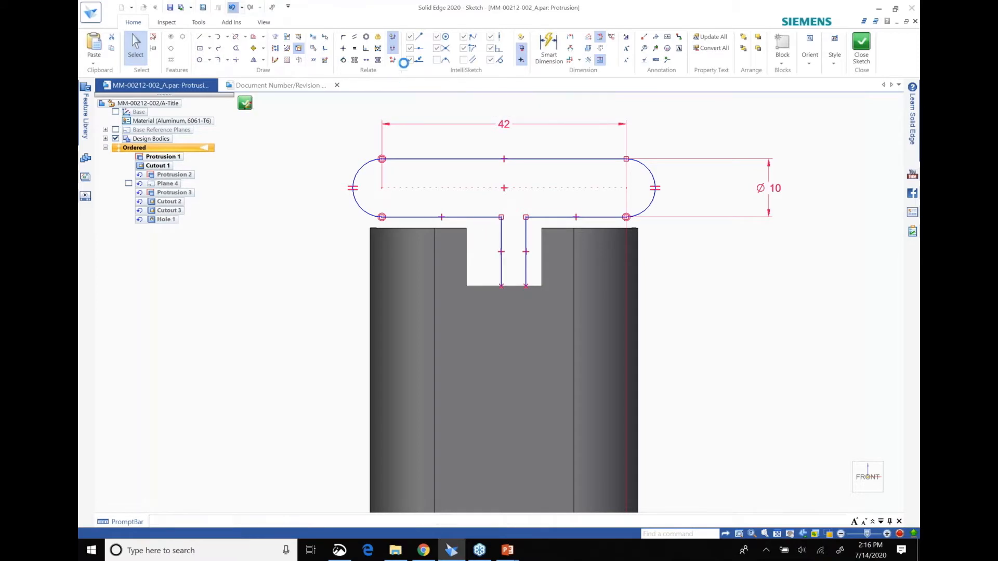
Dimension the gap between the T-head's lower edge and the body's top edge with Smart Dimension and set it to 3.88 mm.
{"action": "left_click", "coordinate": [549, 48]}
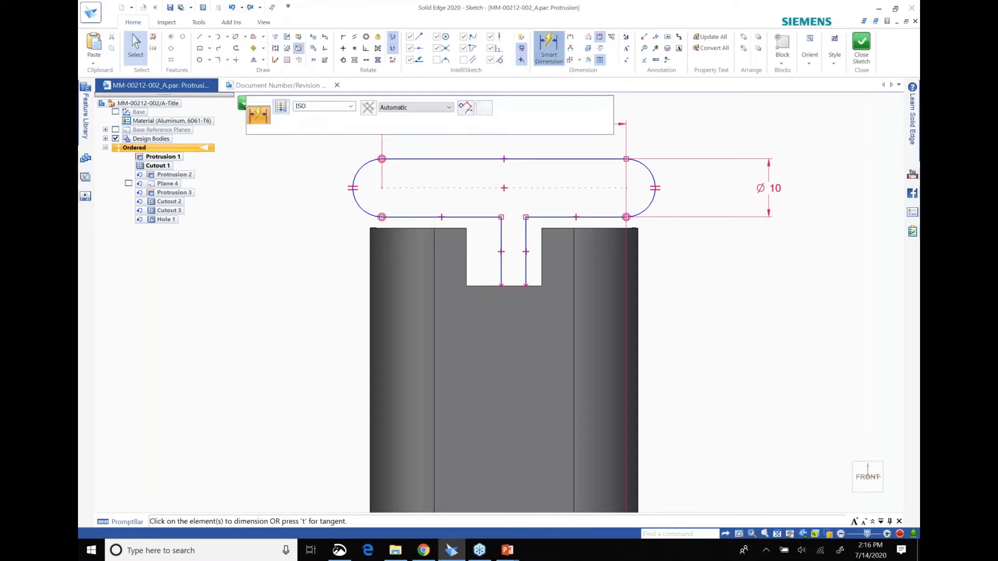
{"action": "left_click", "coordinate": [410, 217]}
{"action": "left_click", "coordinate": [436, 228]}
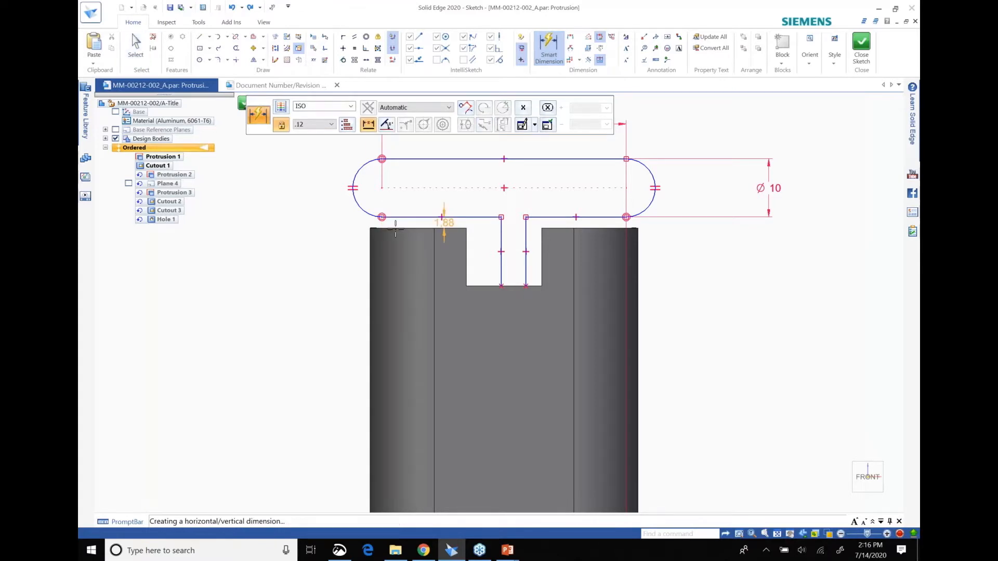
{"action": "left_click", "coordinate": [336, 224]}
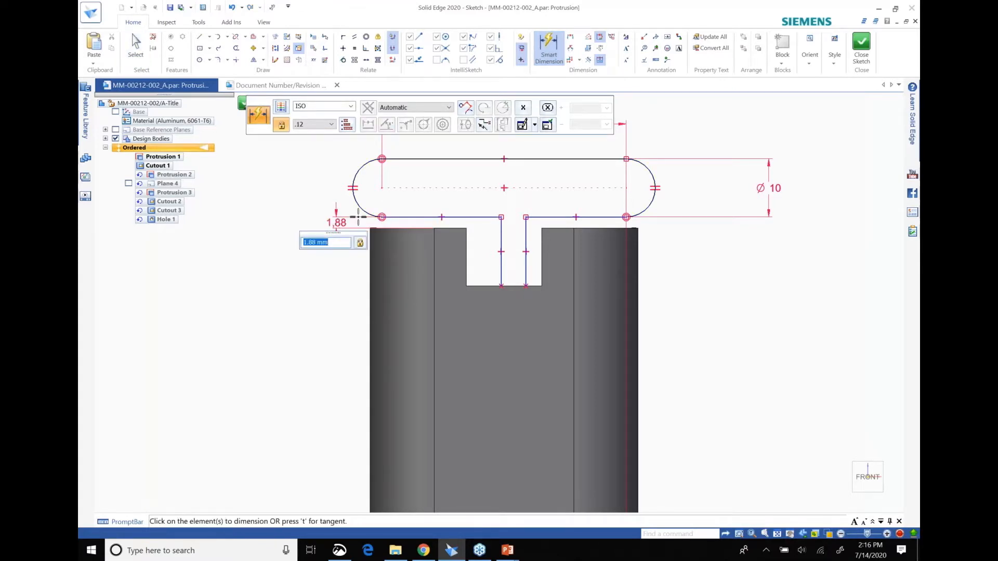
{"action": "type", "text": "3.88"}
{"action": "key", "text": "Return"}
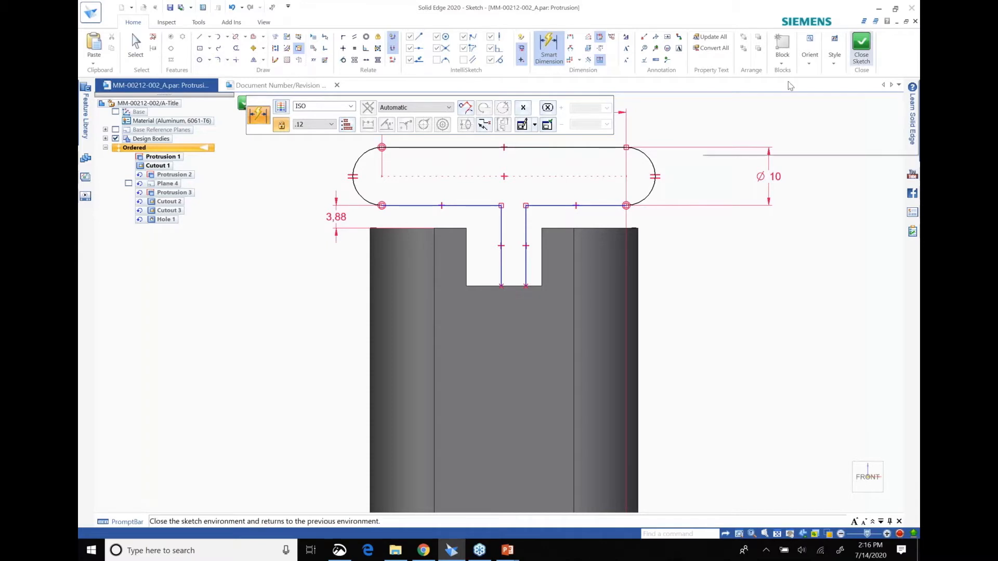
{"action": "left_click", "coordinate": [135, 47]}
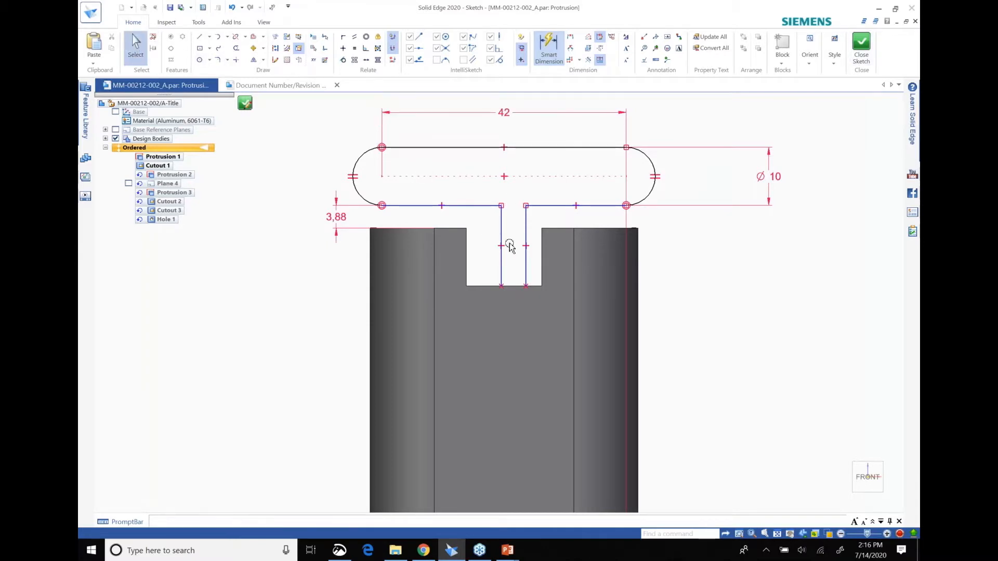
Move the stem's left vertical line outward to widen the stem, close the sketch and finish Protrusion 2.
{"action": "left_click_drag", "start_coordinate": [498, 231], "coordinate": [480, 238]}
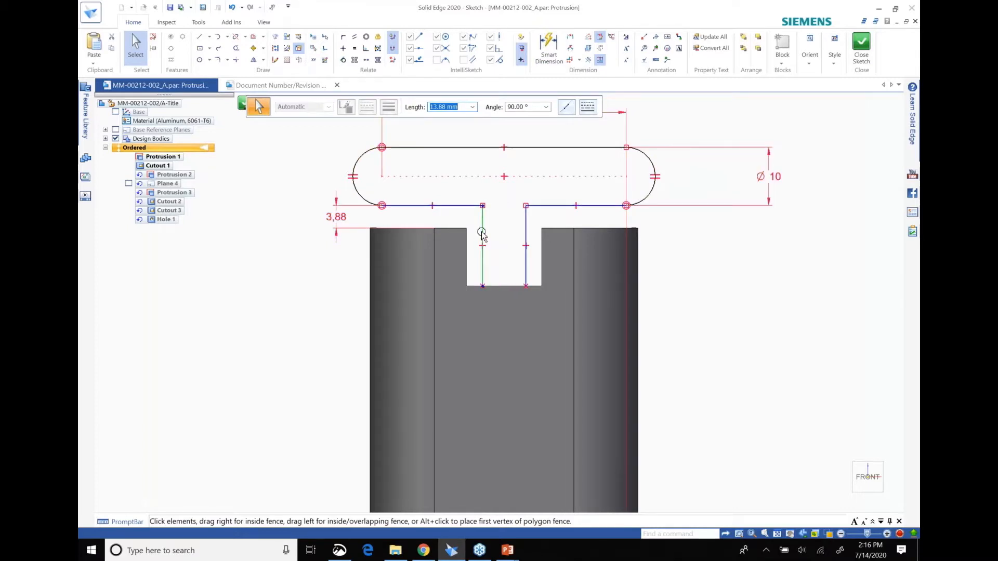
{"action": "left_click", "coordinate": [861, 47]}
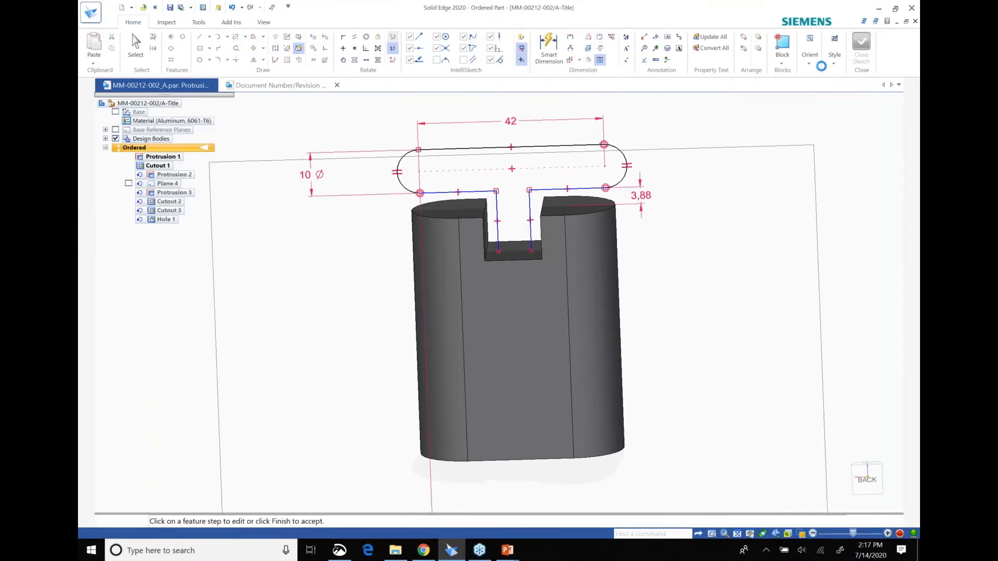
{"action": "left_click", "coordinate": [391, 107]}
{"action": "left_click", "coordinate": [392, 108]}
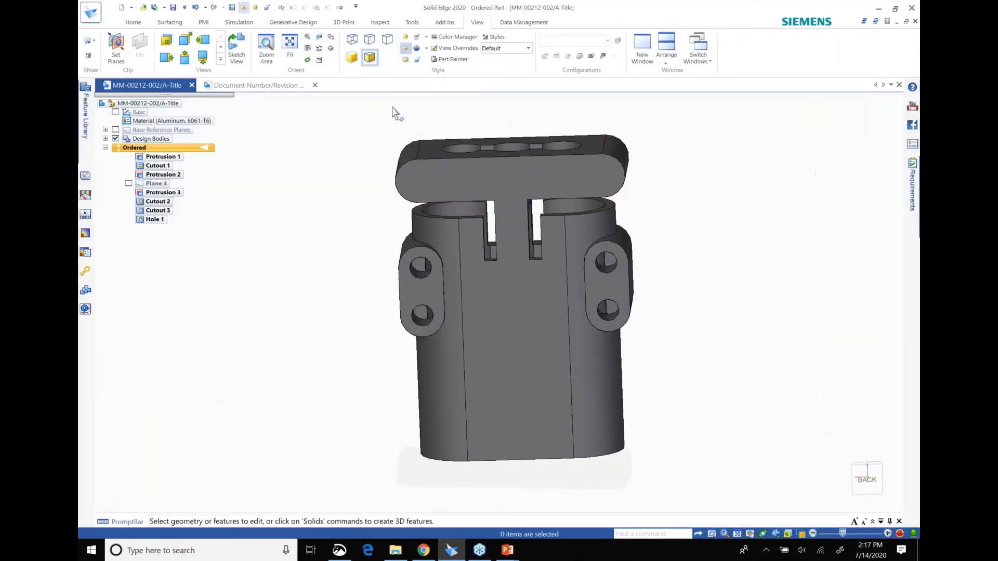
Undo and redo the Protrusion 2 profile change to compare the part before and after the edit.
{"action": "middle_click_drag", "start_coordinate": [347, 130], "coordinate": [346, 207]}
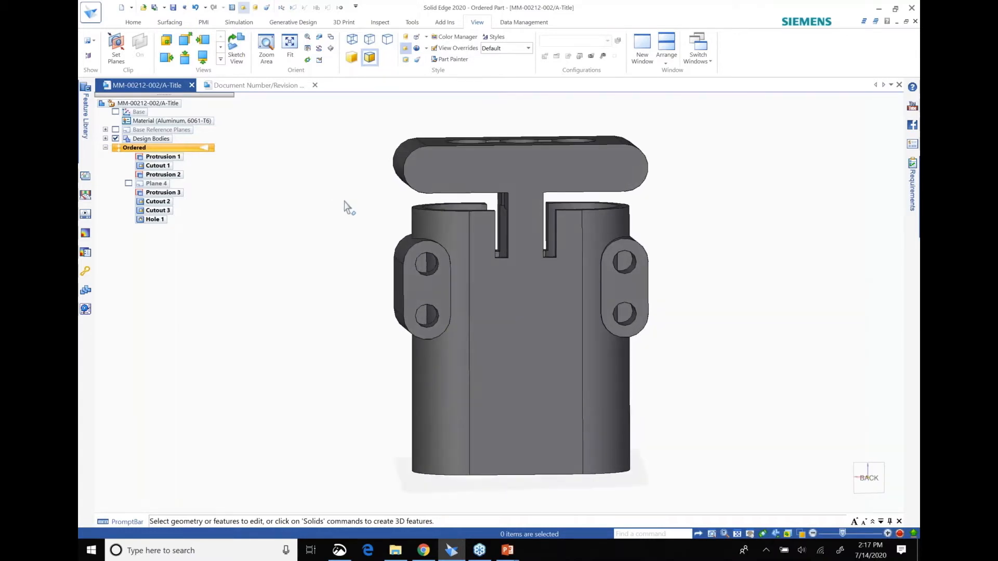
{"action": "middle_click_drag", "start_coordinate": [359, 198], "coordinate": [454, 198]}
{"action": "middle_click", "coordinate": [440, 202]}
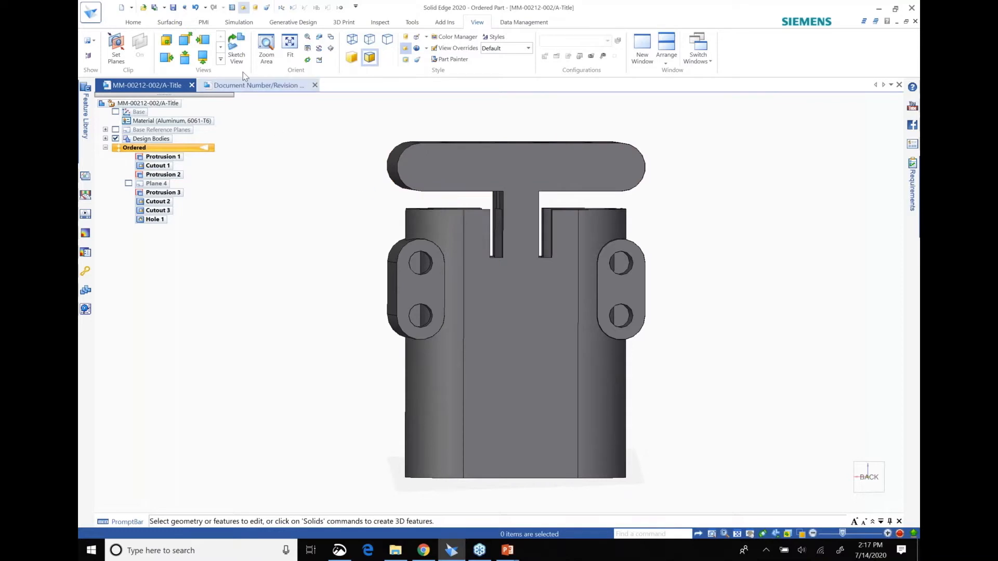
{"action": "left_click", "coordinate": [196, 7]}
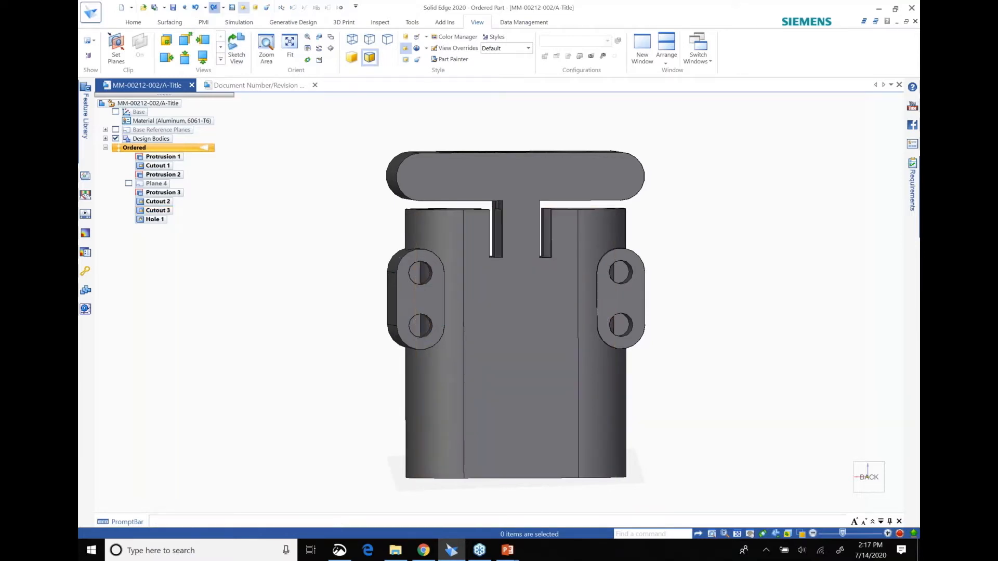
{"action": "left_click", "coordinate": [196, 8]}
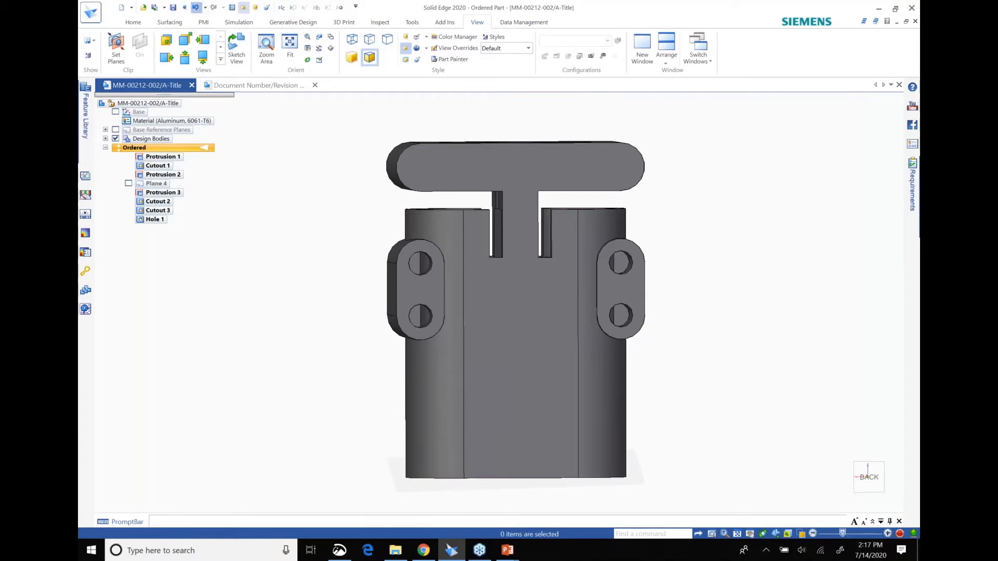
{"action": "left_click", "coordinate": [214, 8]}
{"action": "left_click", "coordinate": [214, 7]}
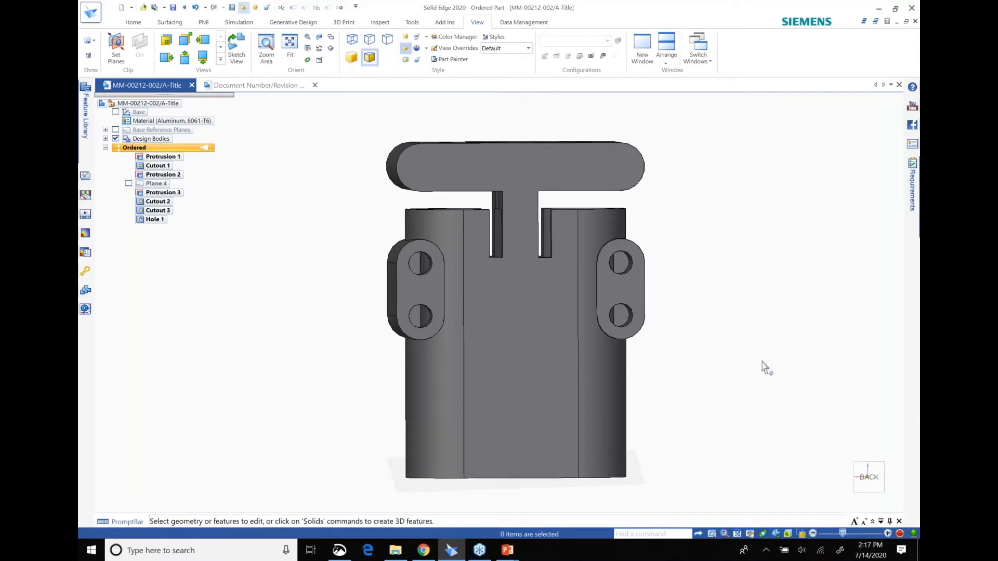
Show the ordered part squarely from the back to examine its head, gap and side lugs.
{"action": "left_click", "coordinate": [868, 477]}
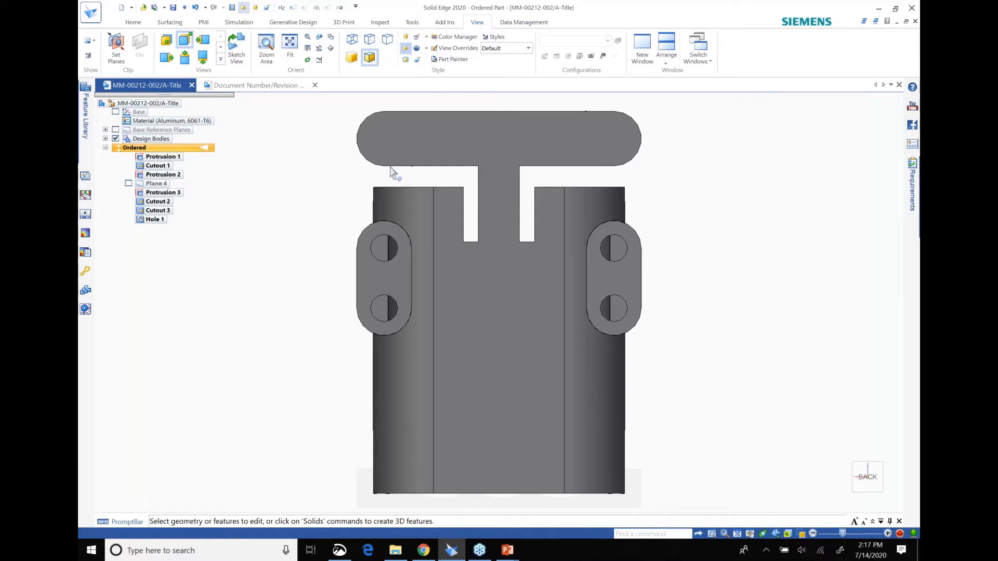
{"action": "left_click", "coordinate": [392, 111]}
{"action": "left_click", "coordinate": [364, 229]}
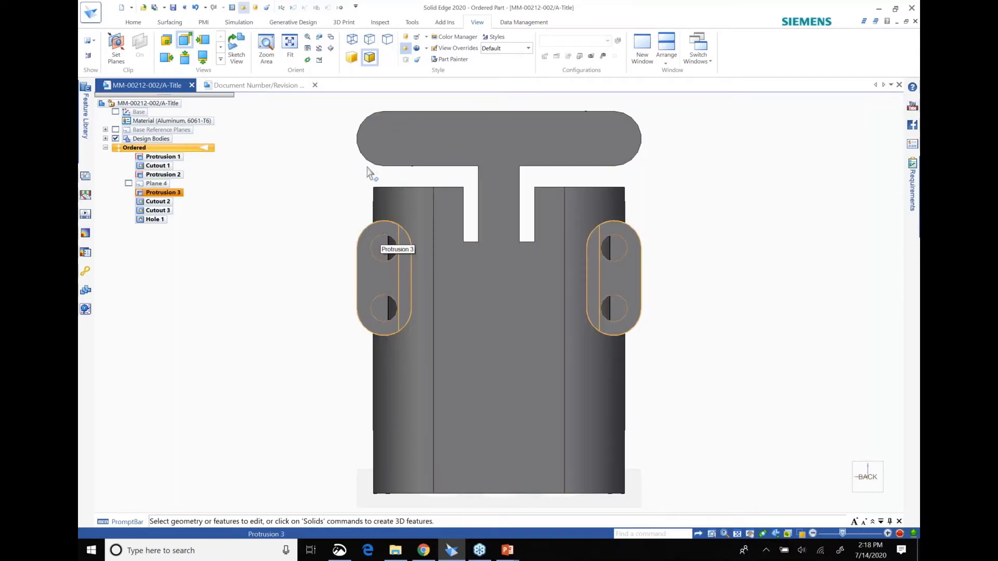
{"action": "left_click", "coordinate": [387, 177]}
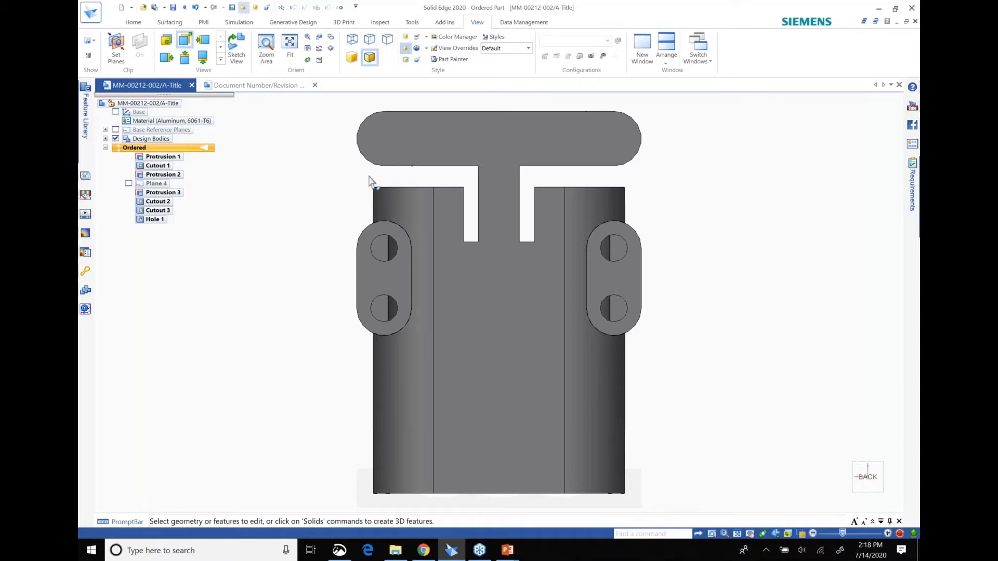
Switch to the synchronous part containing Part Copy 1 and orient it to the back view.
{"action": "left_click", "coordinate": [255, 85]}
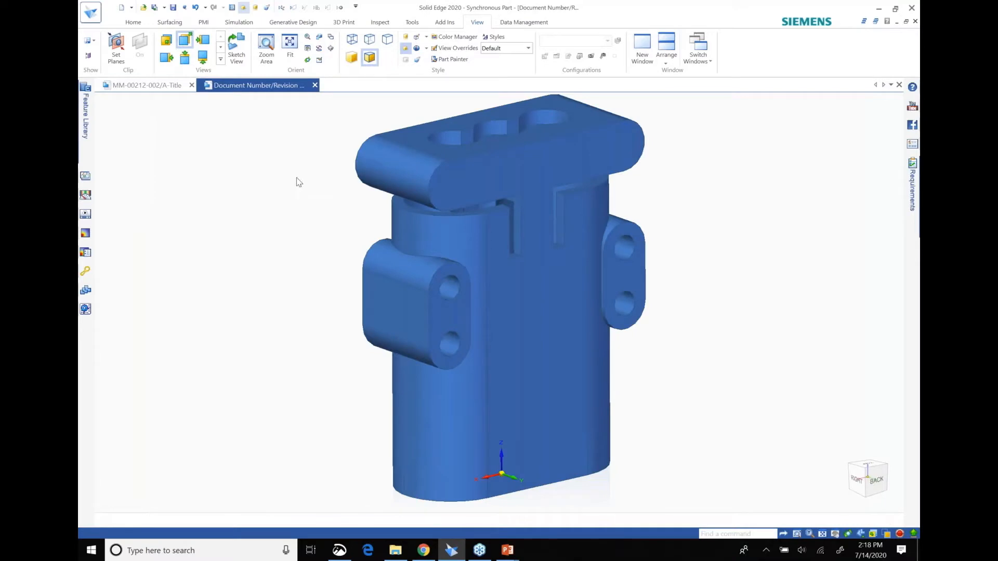
{"action": "middle_click_drag", "start_coordinate": [323, 161], "coordinate": [341, 164]}
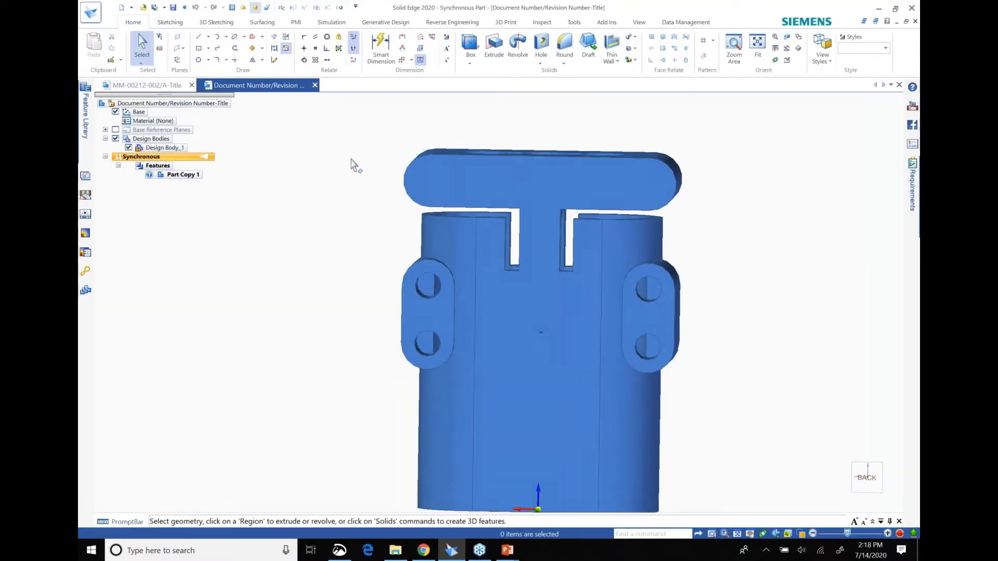
{"action": "middle_click_drag", "start_coordinate": [370, 152], "coordinate": [384, 144]}
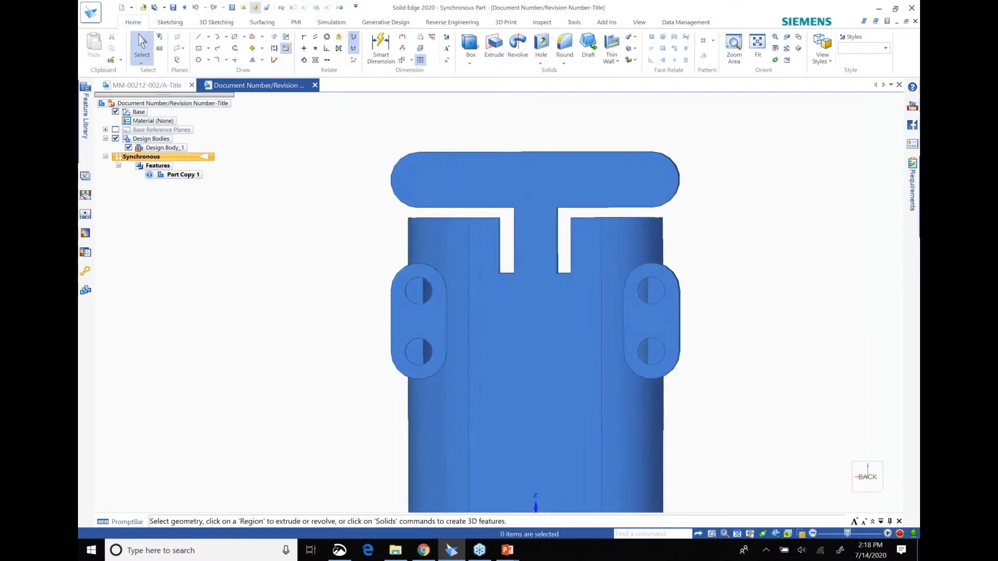
{"action": "left_click", "coordinate": [865, 479]}
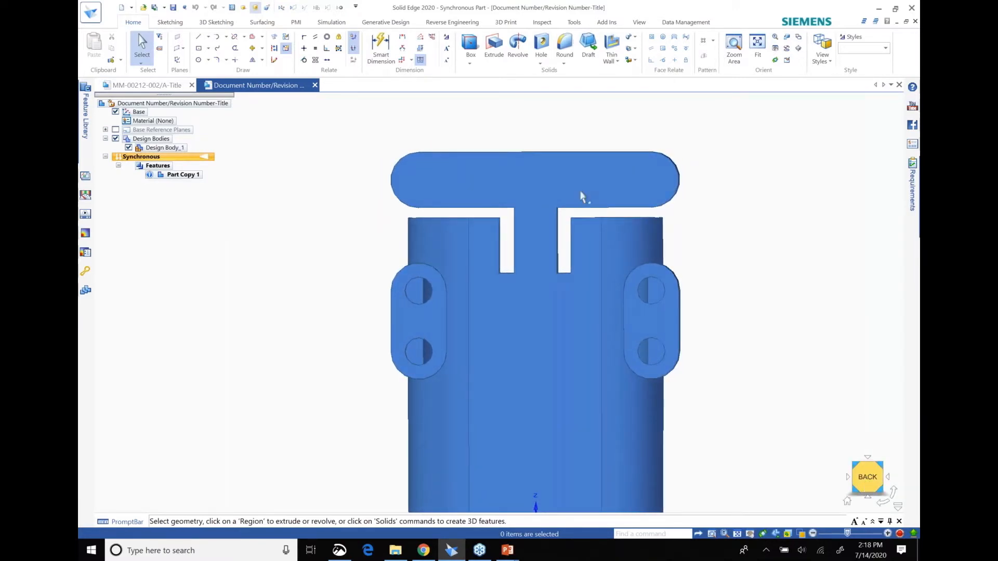
Select all the T-head's faces in the synchronous part and move them 2 mm upward away from the body to widen the gap.
{"action": "left_click_drag", "start_coordinate": [337, 98], "coordinate": [654, 174]}
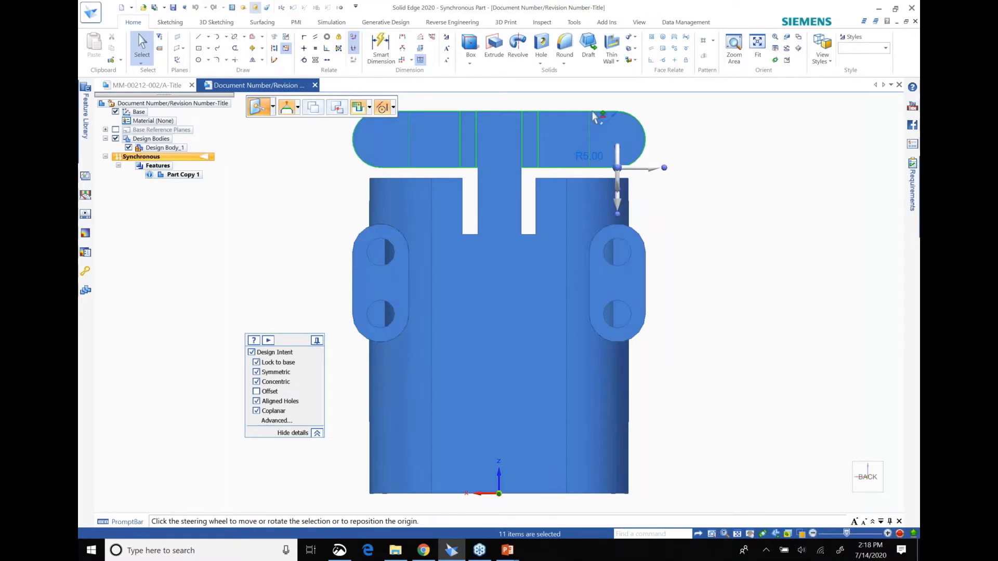
{"action": "left_click", "coordinate": [618, 156]}
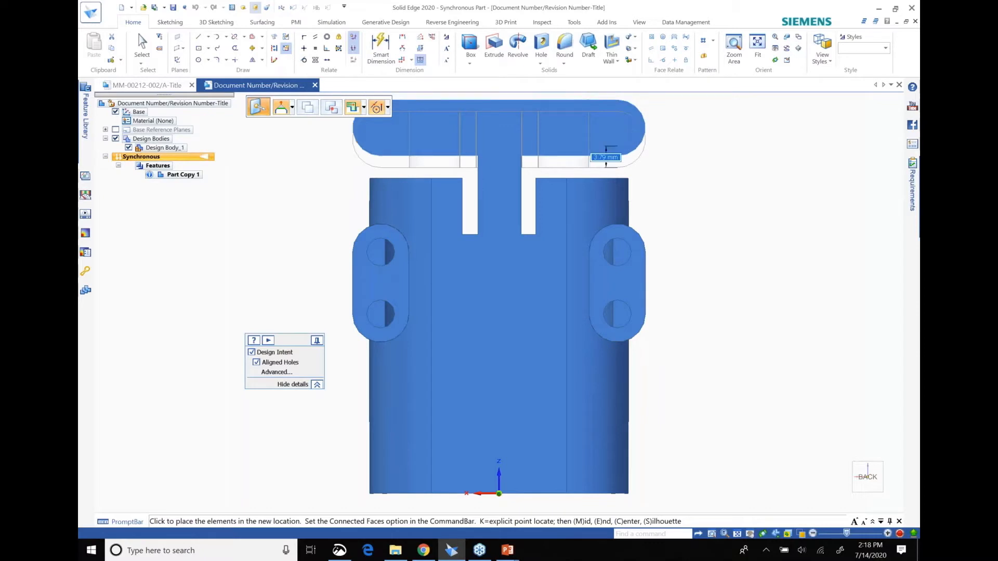
{"action": "type", "text": "2"}
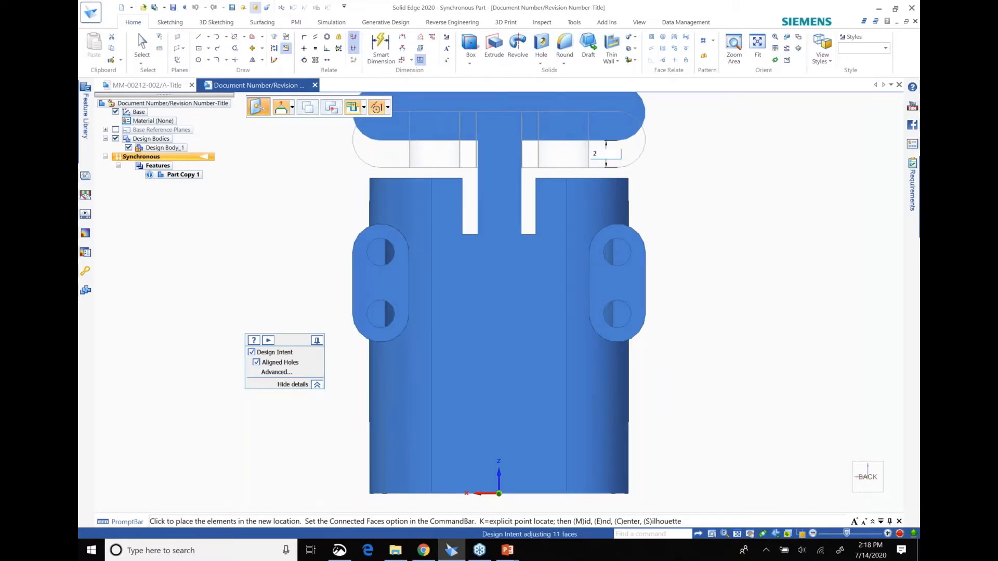
{"action": "key", "text": "Return"}
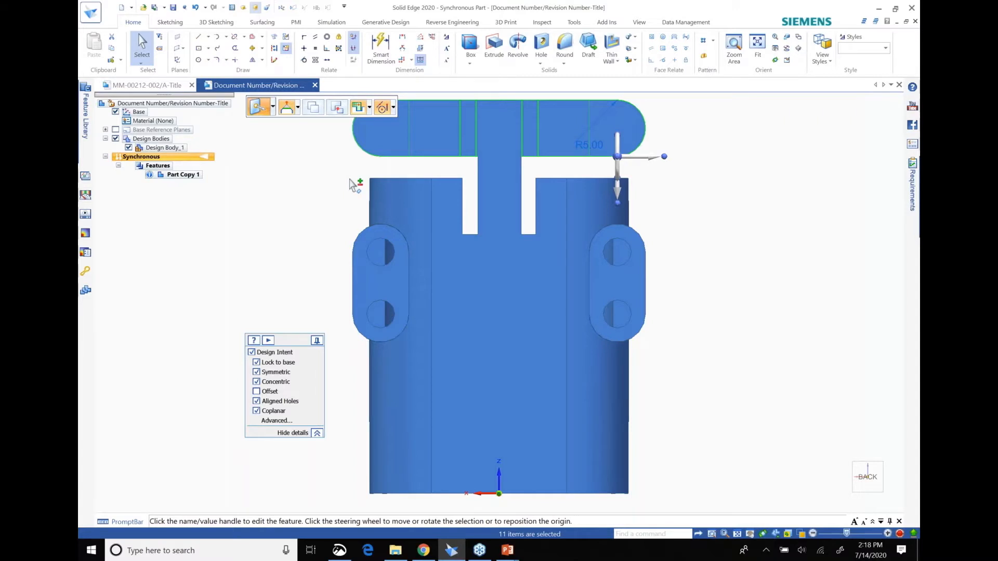
{"action": "left_click", "coordinate": [355, 184]}
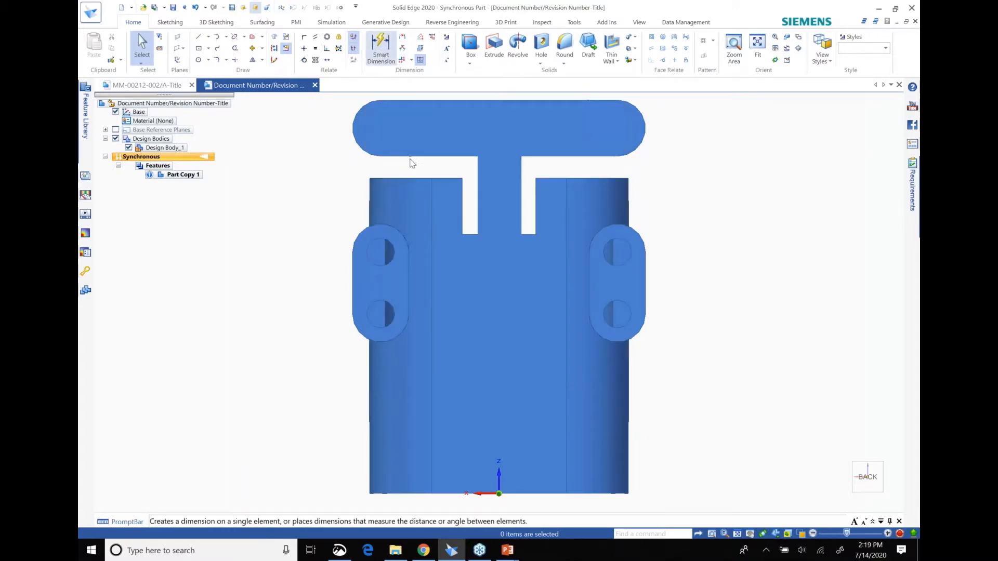
{"action": "key", "text": "Escape"}
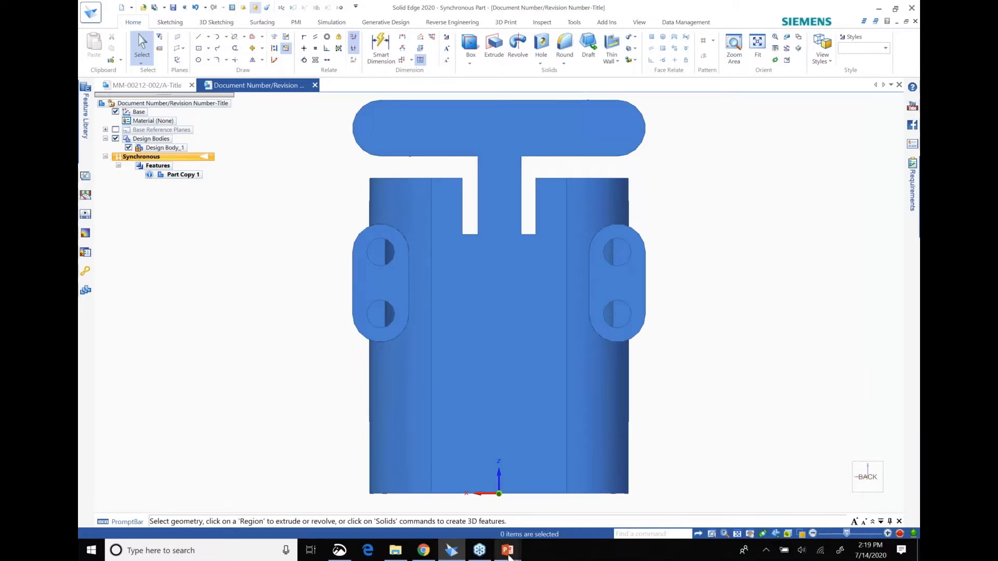
Switch to the editing window of the PowerPoint presentation 2020-7-14 Solid Edge Intro.pptx.
{"action": "mouse_move", "coordinate": [509, 555]}
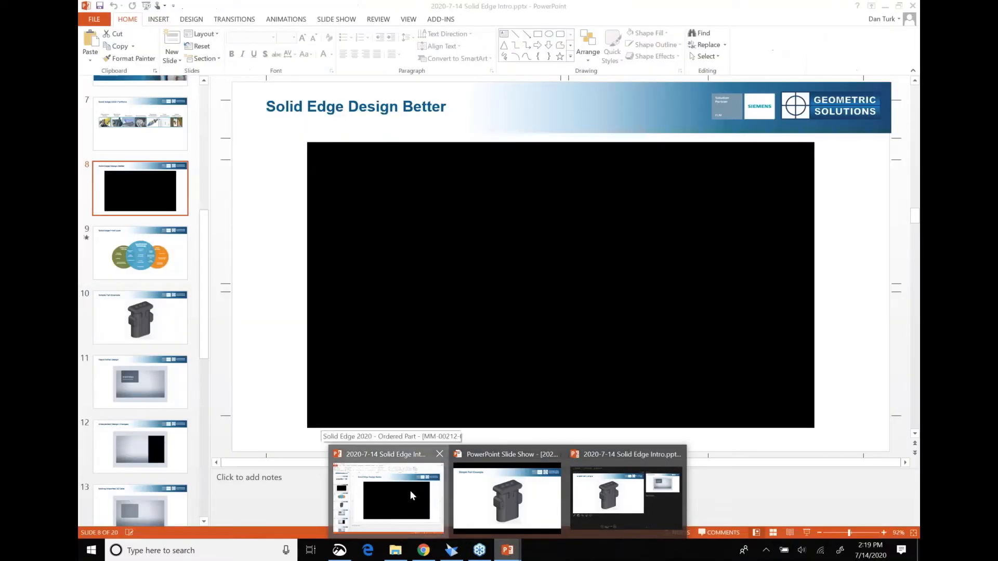
{"action": "left_click", "coordinate": [410, 491]}
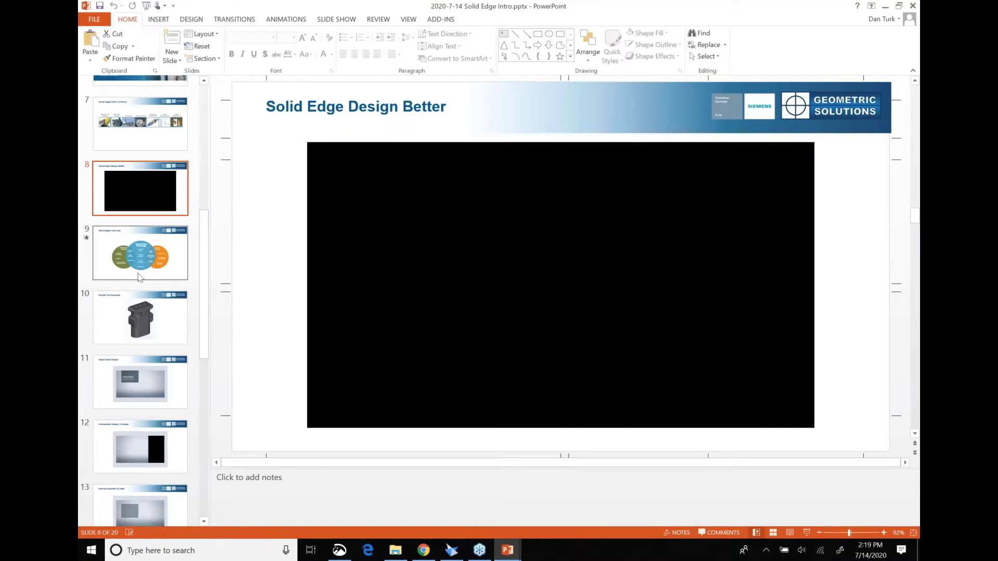